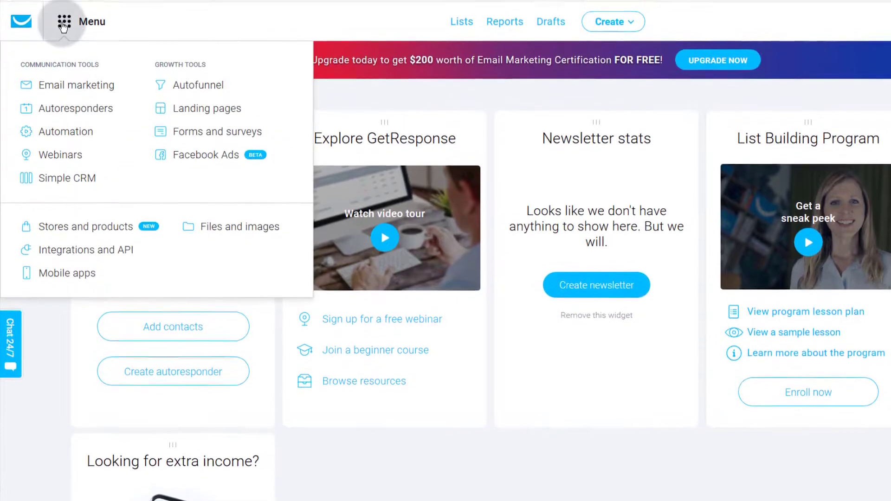
# Step: Look over the main tools list and review the features included in each upgrade plan
pyautogui.click(63, 45)
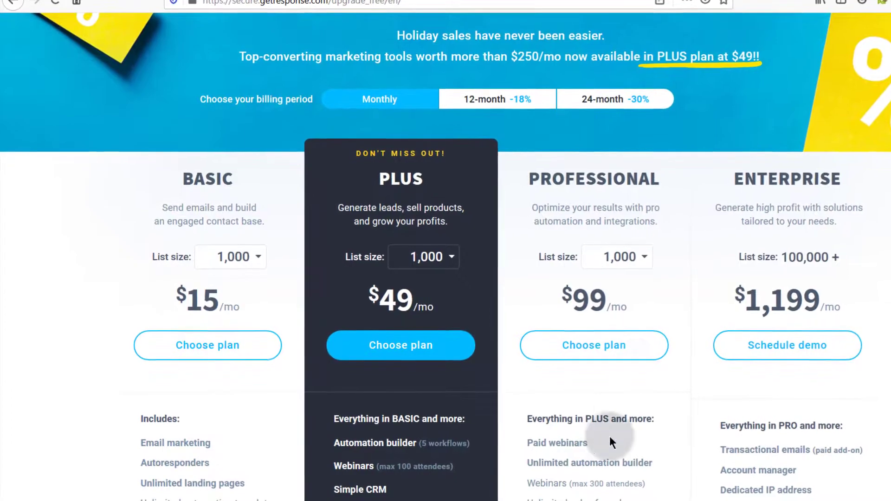
pyautogui.scroll(-5, 547, 409)
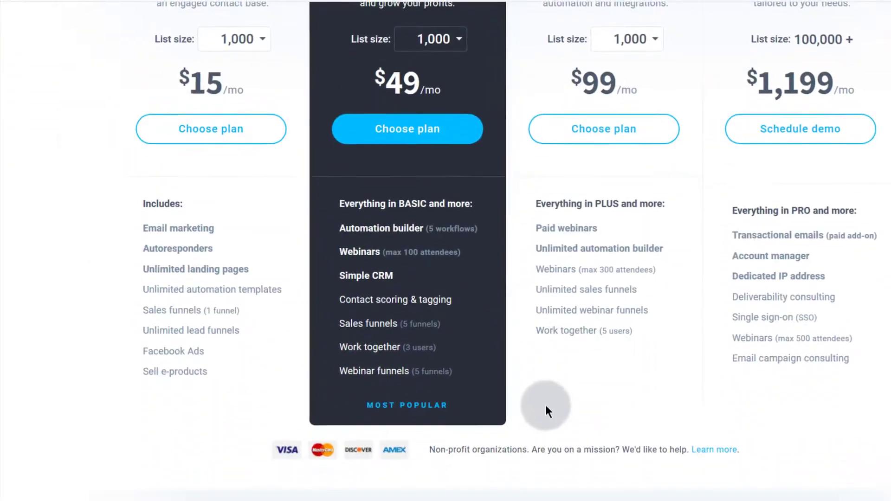
pyautogui.scroll(-2, 545, 406)
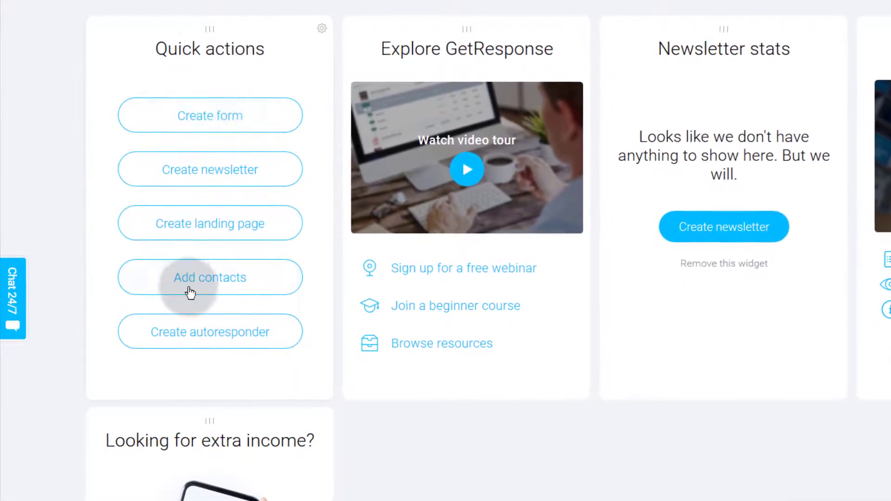
# Step: View the selectable shortcuts in the Quick actions widget's settings and leave without saving
pyautogui.click(320, 26)
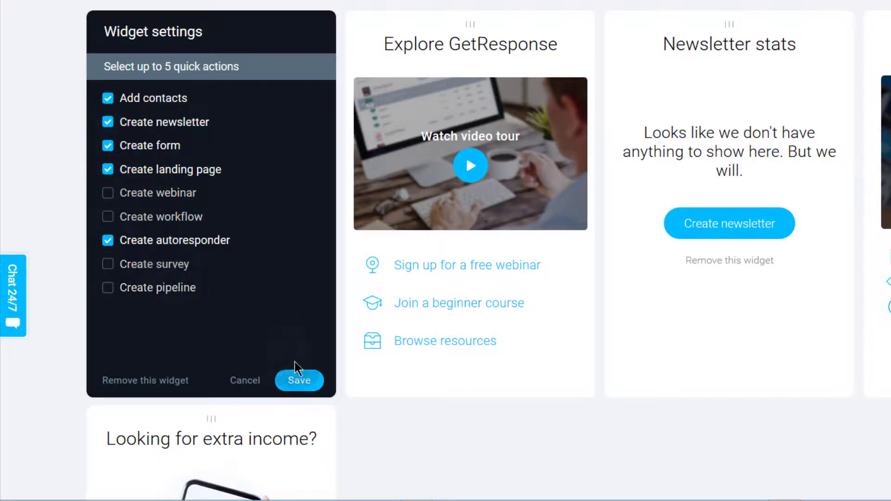
pyautogui.click(249, 381)
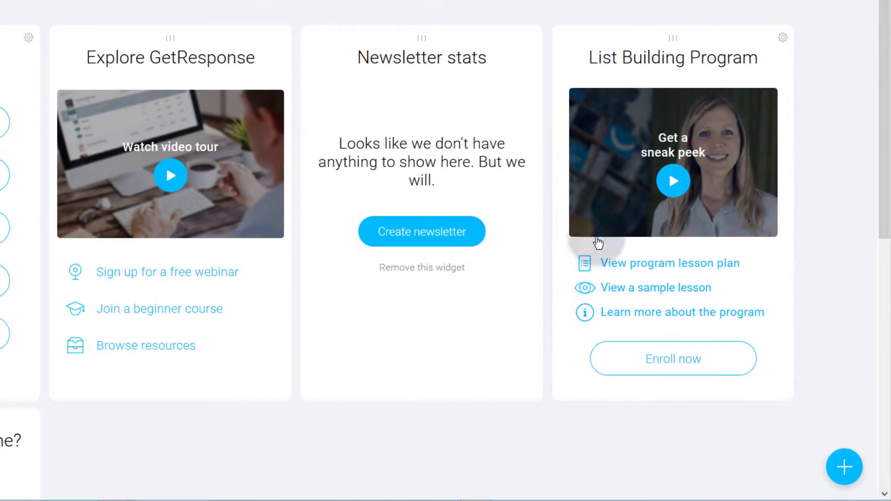
# Step: Add the List stats widget to the dashboard with subscription stats for All time and save it
pyautogui.click(787, 464)
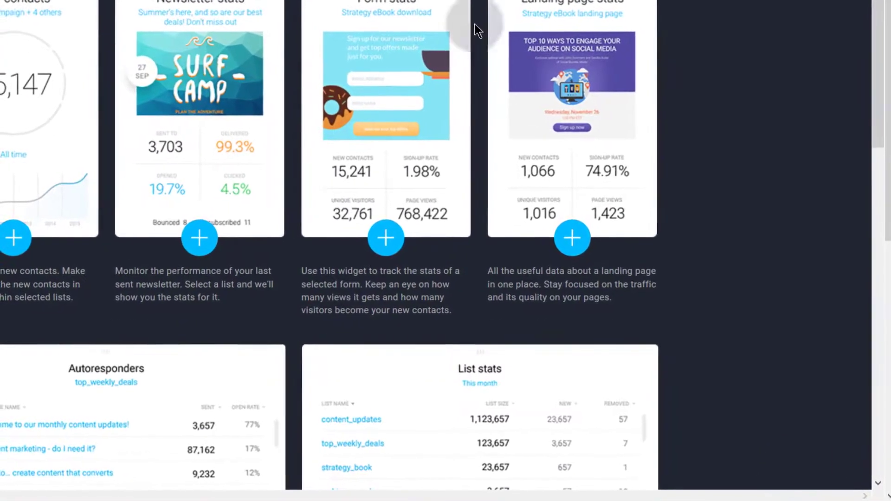
pyautogui.scroll(-6, 158, 232)
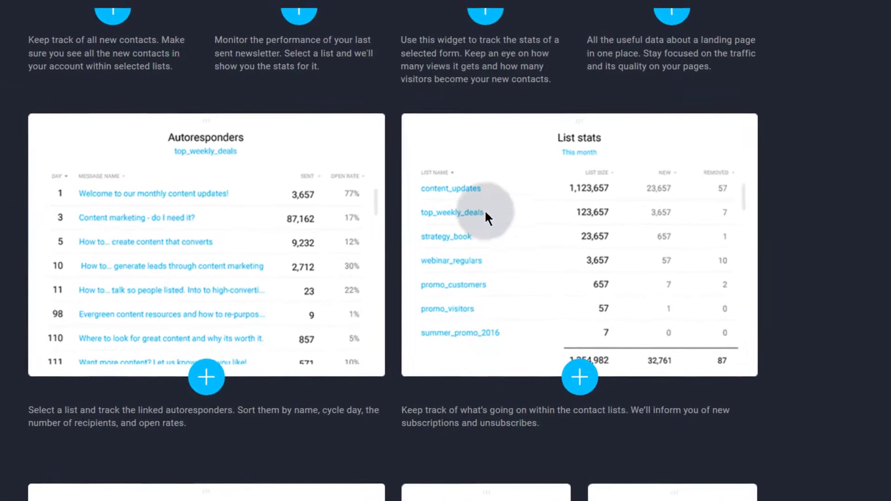
pyautogui.click(494, 199)
pyautogui.click(623, 399)
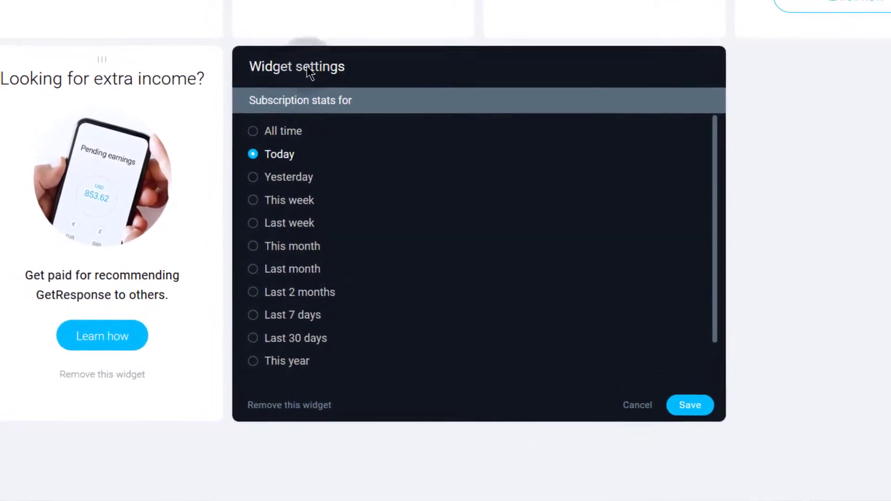
pyautogui.click(268, 136)
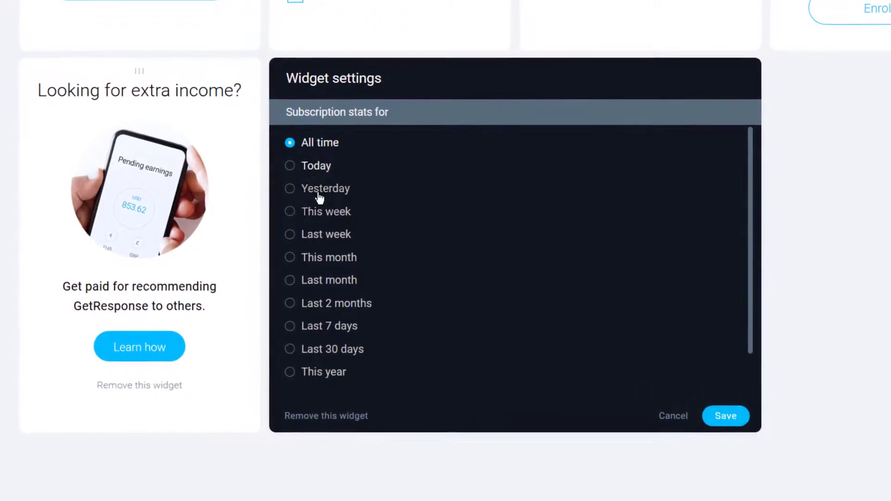
pyautogui.click(720, 419)
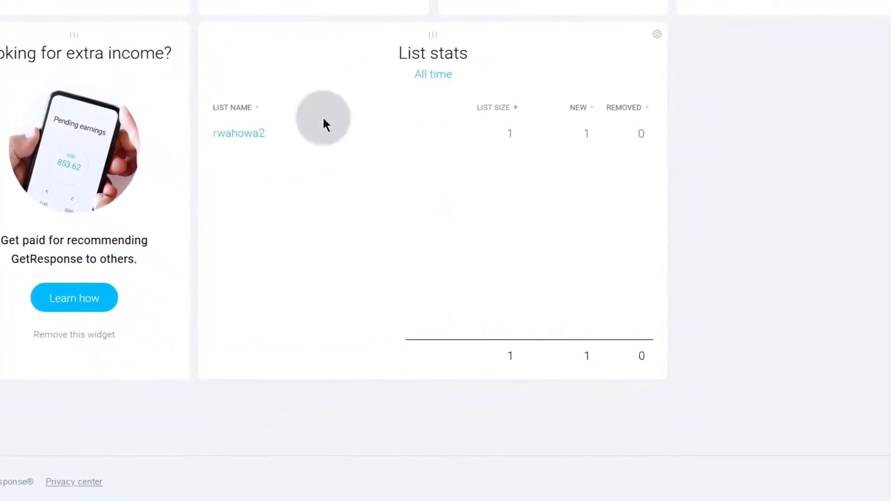
# Step: Rearrange the dashboard by moving Explore GetResponse after Newsletter stats and placing List stats directly after Quick actions
pyautogui.scroll(6, 344, 374)
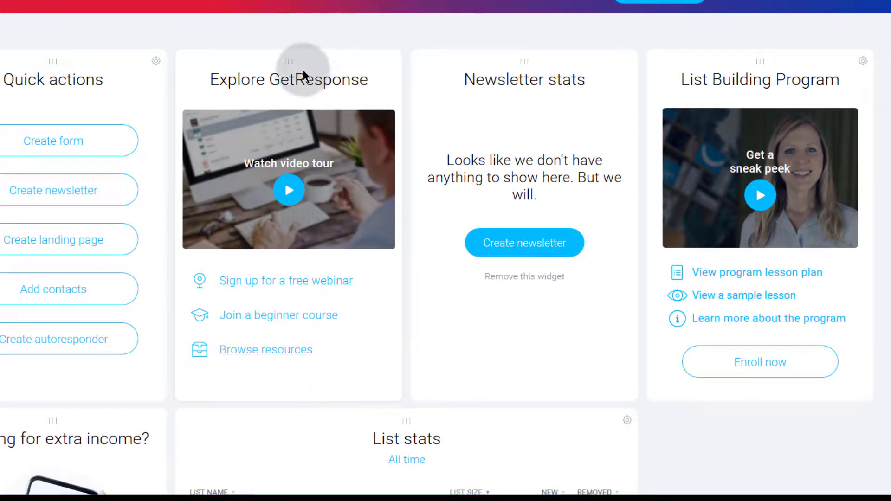
pyautogui.moveTo(287, 64); pyautogui.dragTo(601, 66)
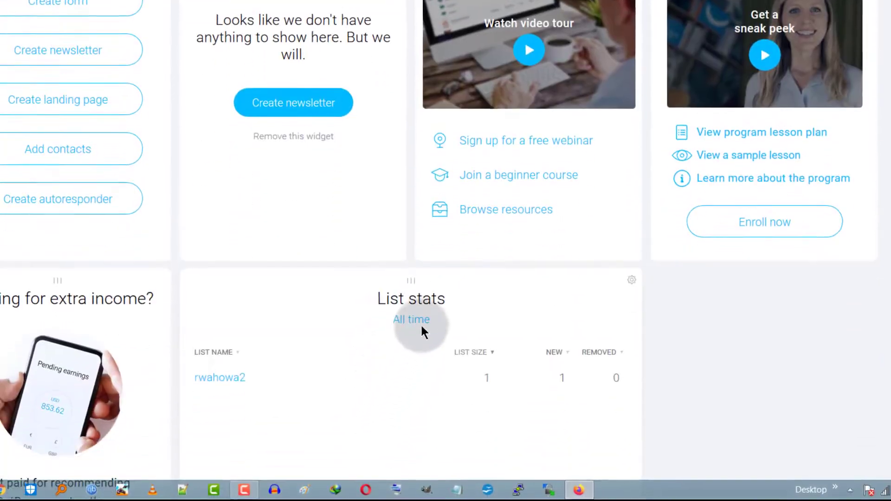
pyautogui.moveTo(412, 278); pyautogui.dragTo(470, 113)
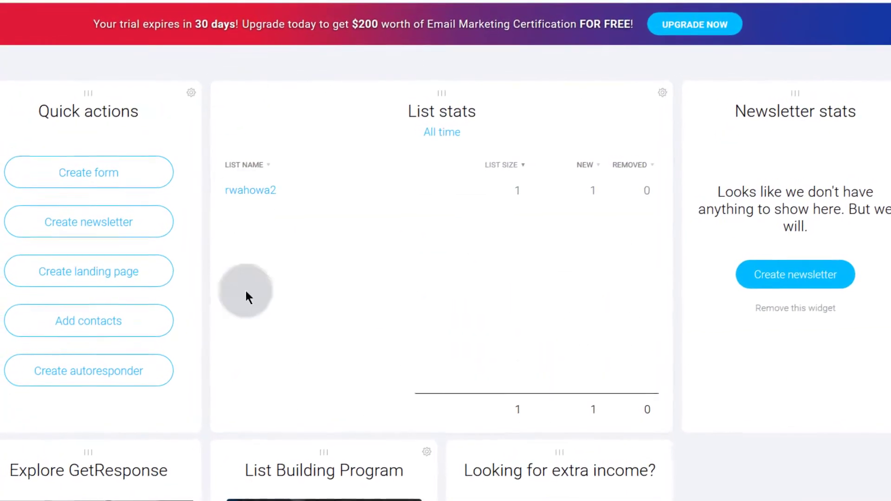
# Step: Remove the List stats widget from the dashboard and look over the remaining widgets
pyautogui.click(663, 92)
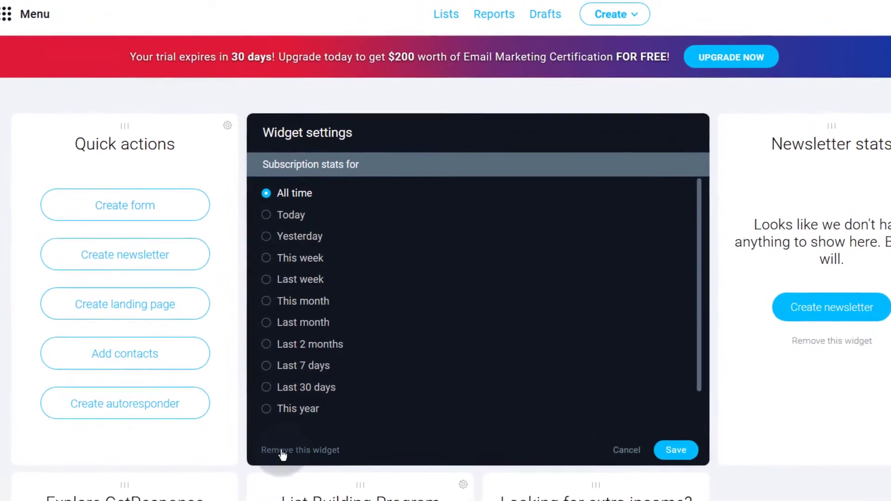
pyautogui.click(282, 452)
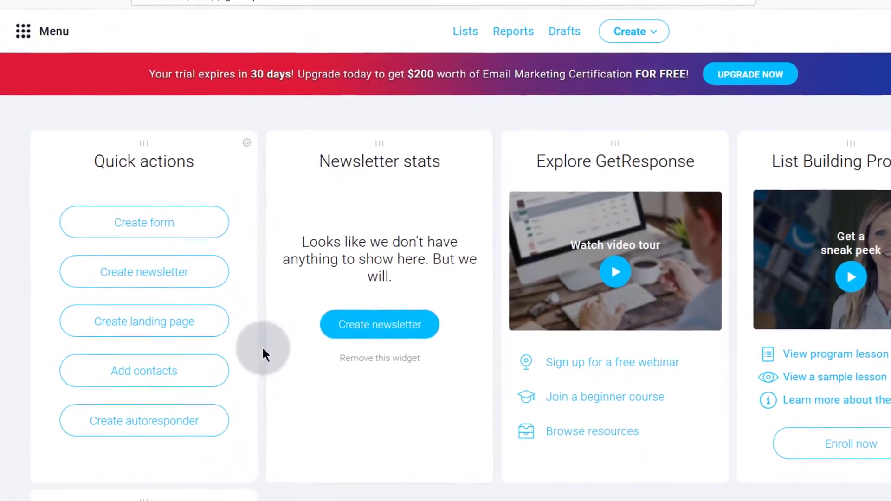
pyautogui.scroll(-8, 876, 278)
pyautogui.scroll(8, 875, 278)
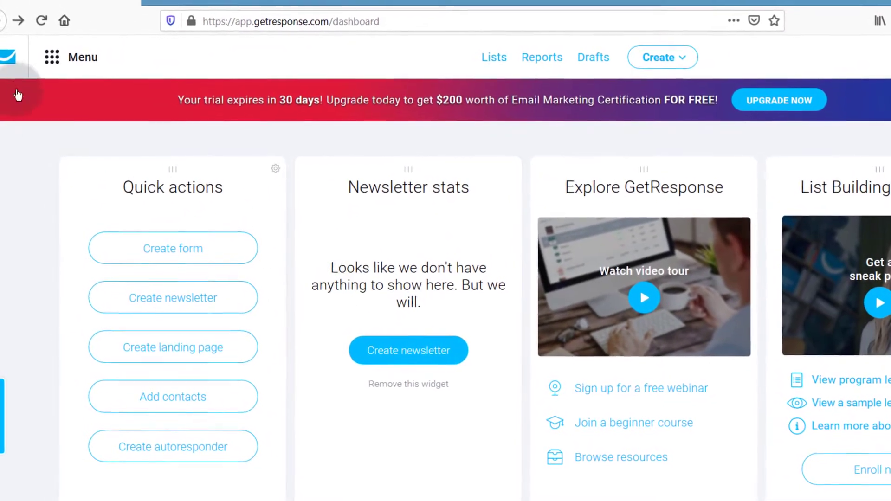
# Step: Look over the main tools, view the Email marketing page and return to the dashboard
pyautogui.click(52, 56)
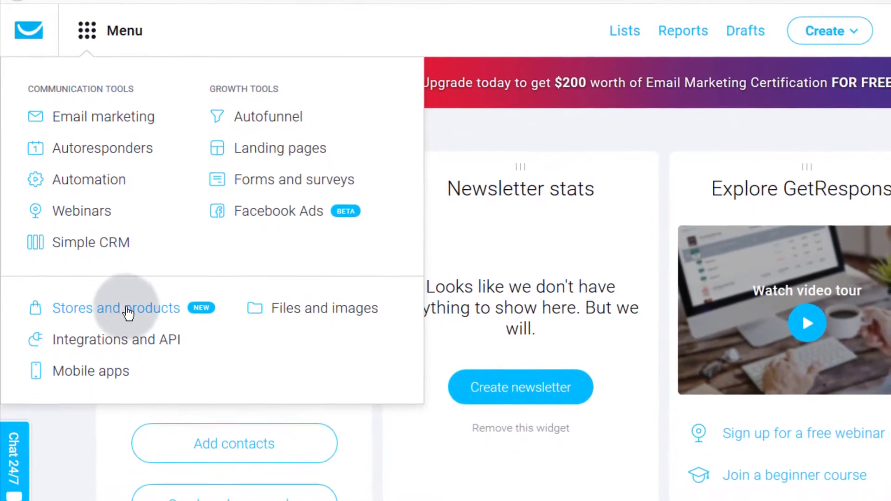
pyautogui.click(110, 136)
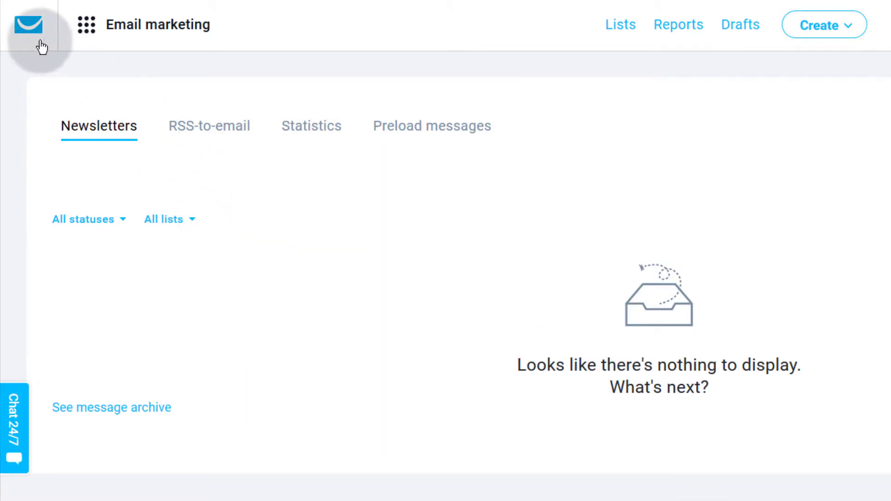
pyautogui.click(17, 28)
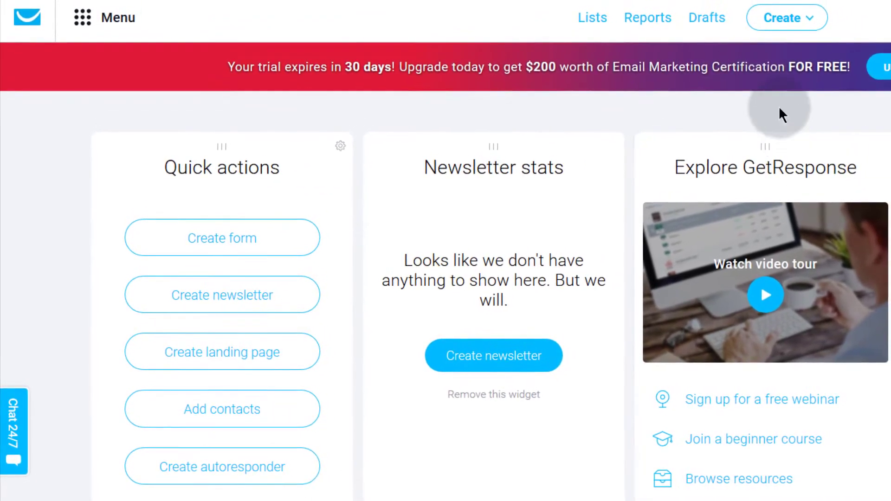
# Step: View the contact lists page and look over the main tools available from it
pyautogui.click(594, 20)
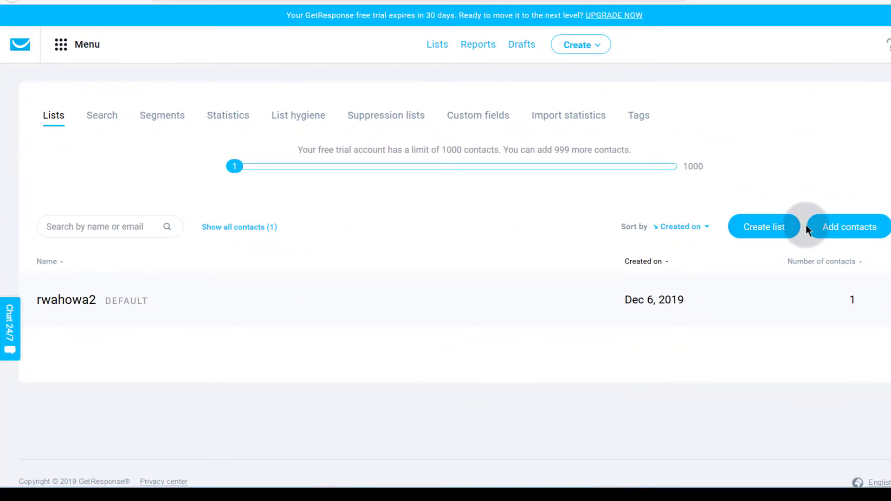
pyautogui.click(64, 50)
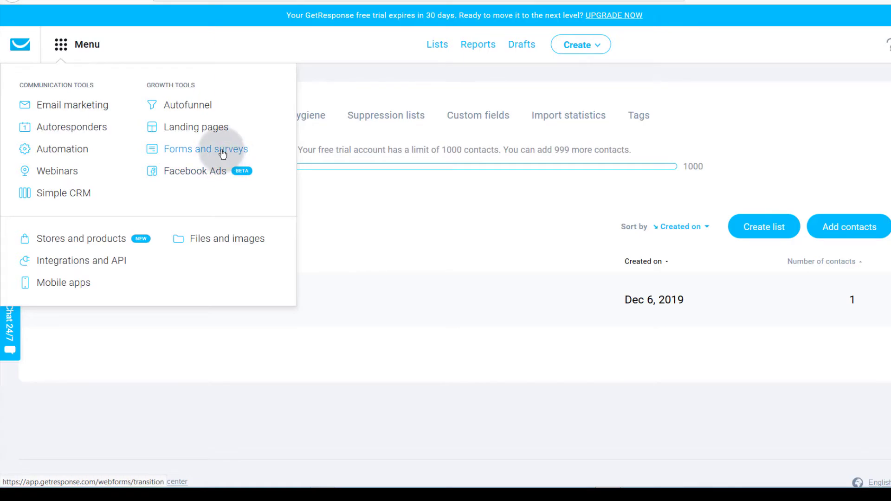
pyautogui.click(330, 188)
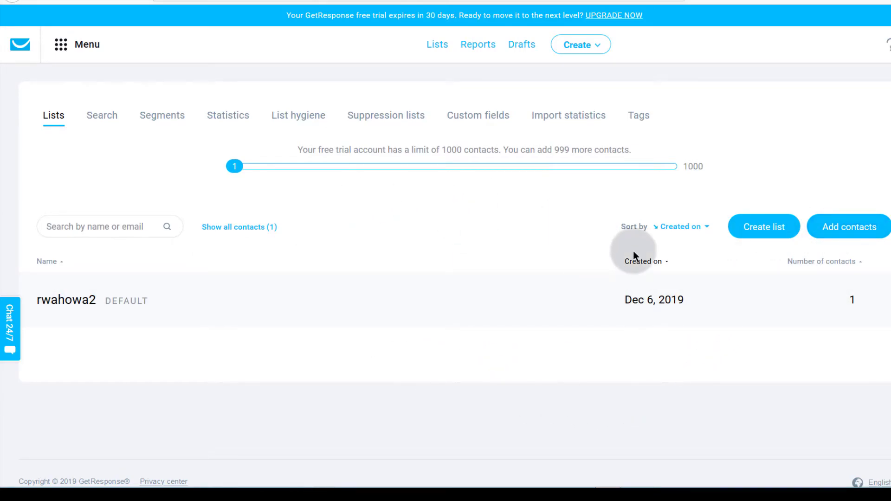
# Step: View the newsletter analytics in Reports and the Goals settings page
pyautogui.click(479, 47)
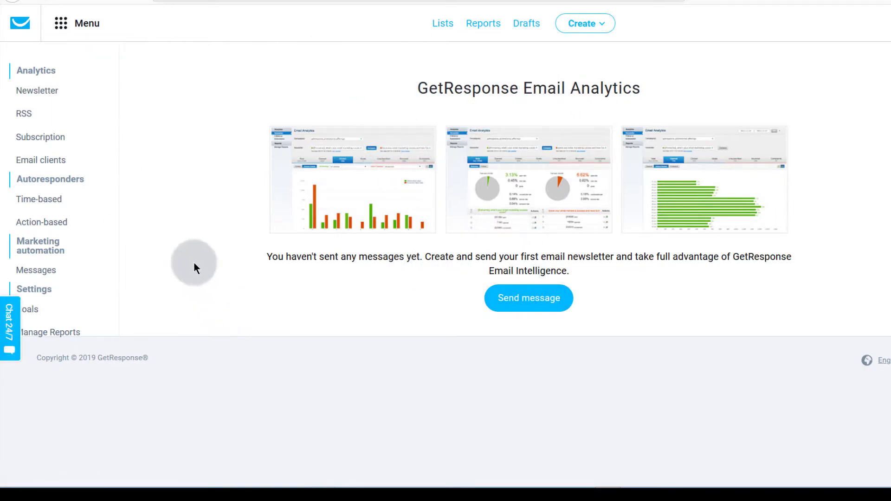
pyautogui.click(26, 89)
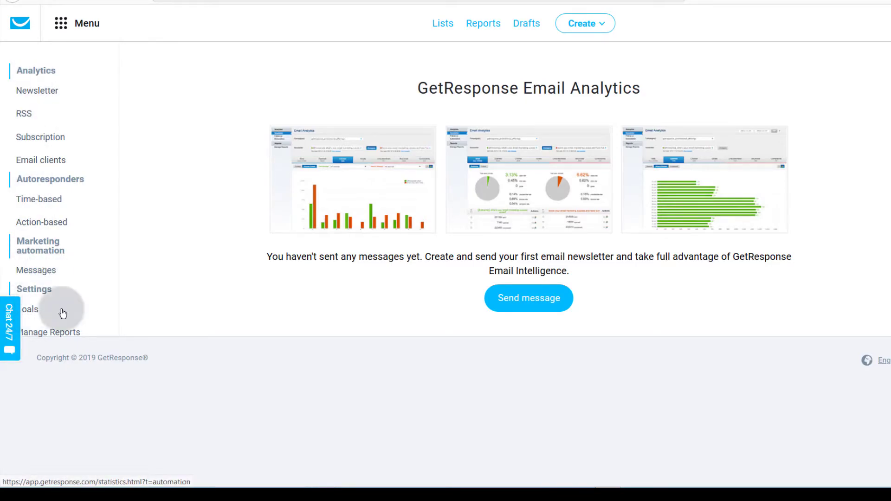
pyautogui.click(28, 309)
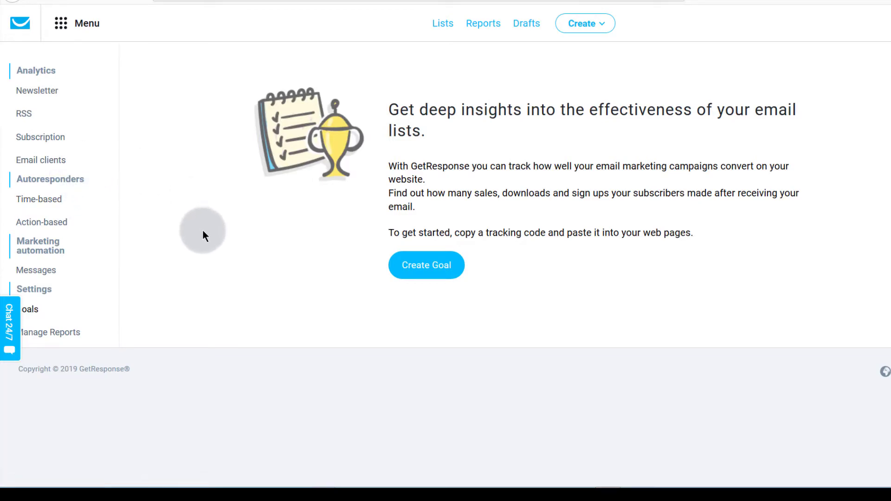
# Step: View the Manage drafts page and the options for creating new content
pyautogui.click(523, 24)
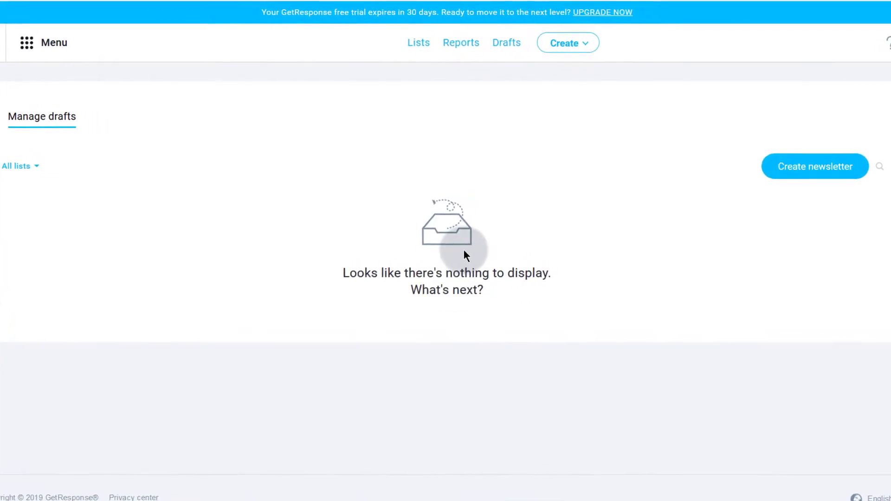
pyautogui.click(550, 40)
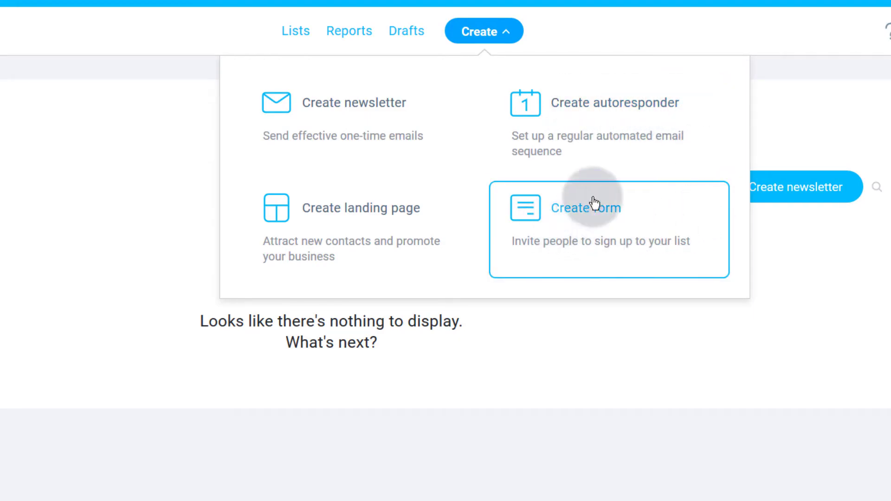
pyautogui.click(625, 47)
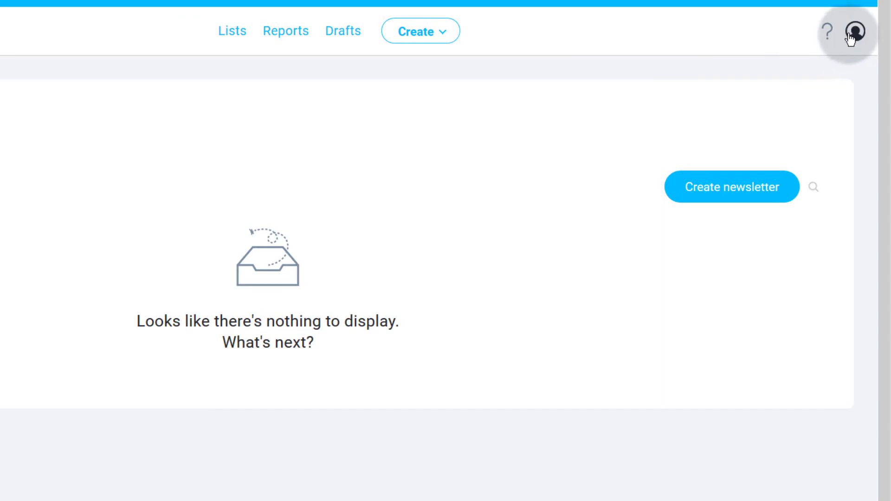
# Step: View the account details and landing page domain settings, and inspect the new domain form without adding a domain
pyautogui.click(852, 32)
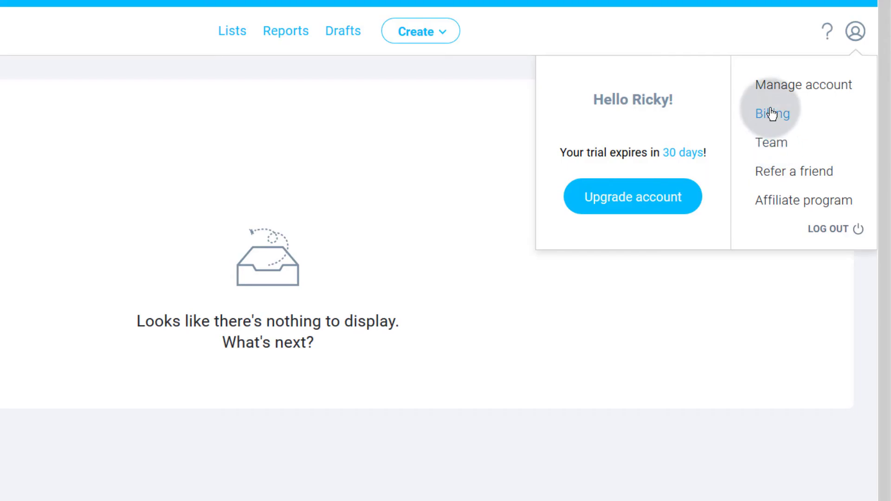
pyautogui.click(795, 86)
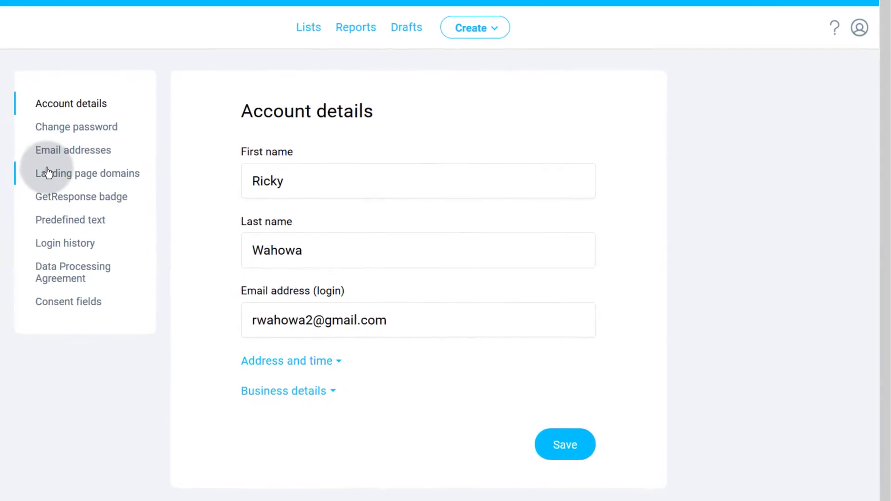
pyautogui.click(90, 175)
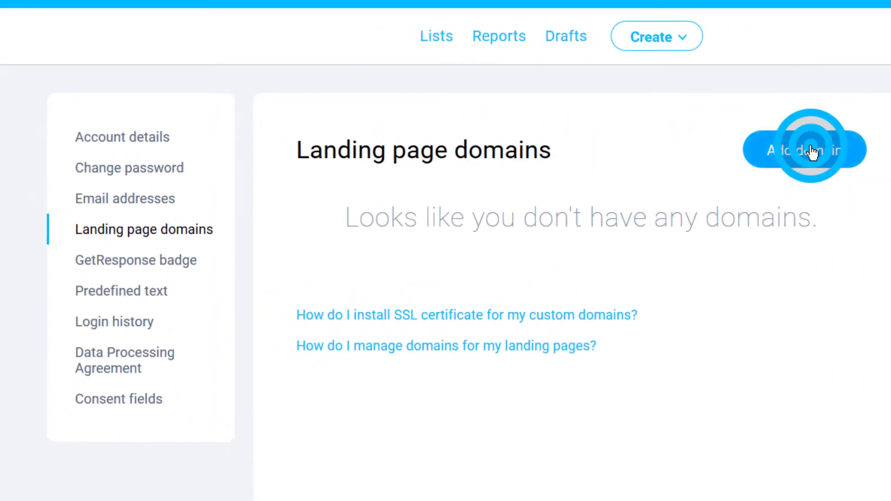
pyautogui.click(812, 151)
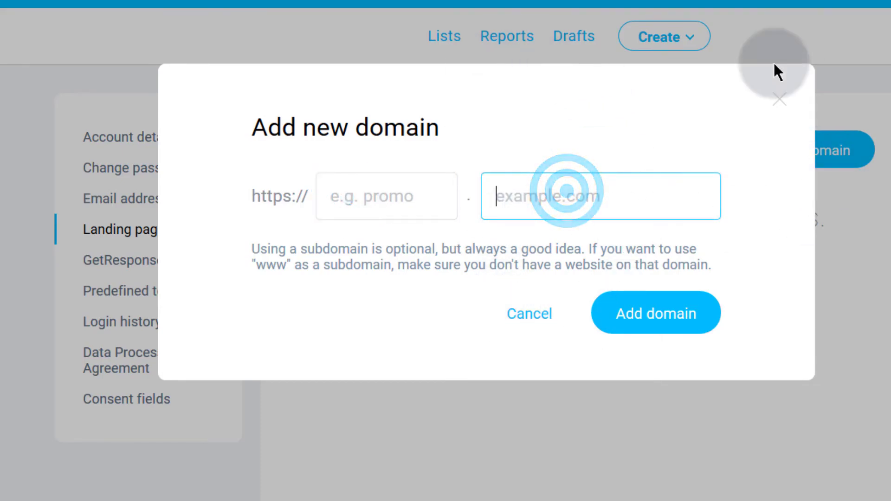
pyautogui.click(524, 313)
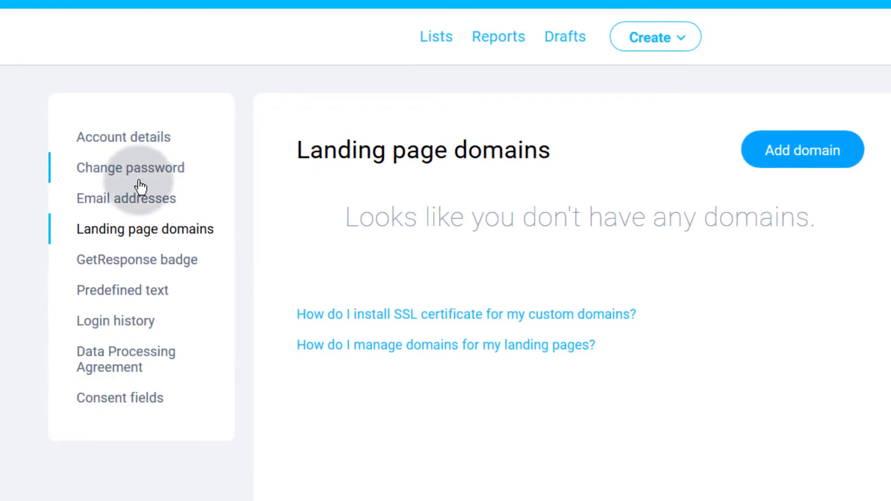
# Step: Check the account's login history and return to the dashboard
pyautogui.click(99, 320)
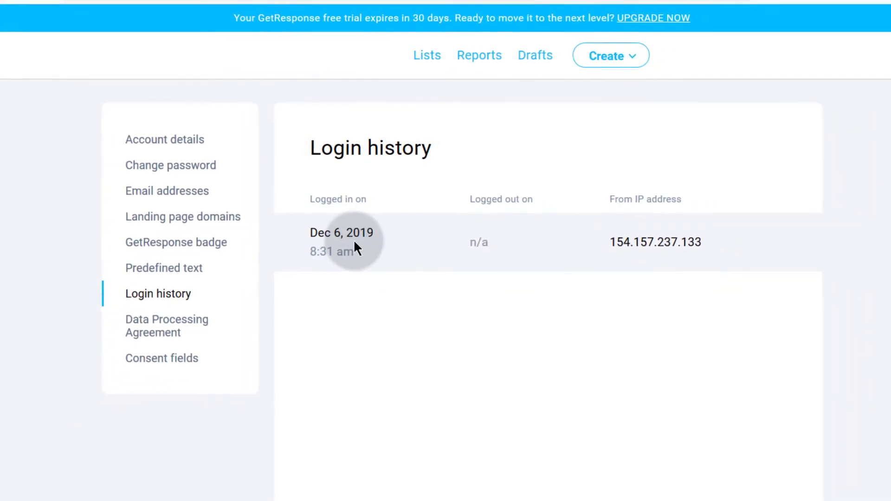
pyautogui.moveTo(315, 231); pyautogui.dragTo(376, 306)
pyautogui.click(376, 293)
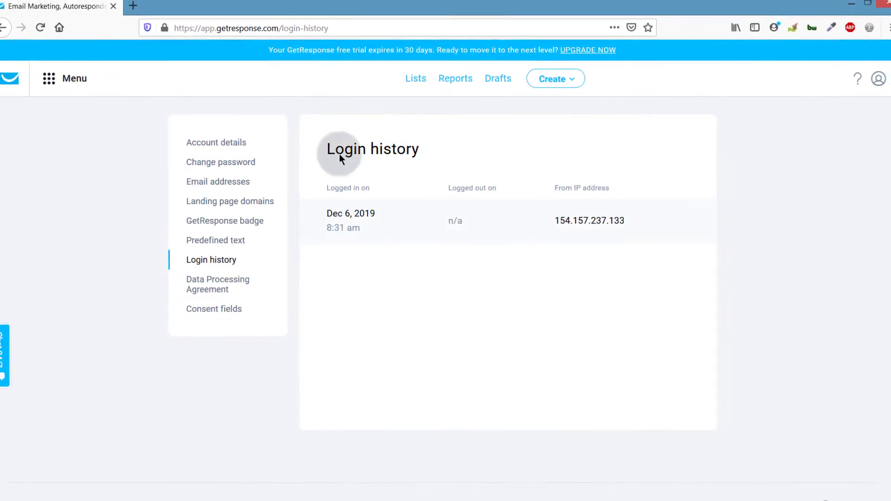
pyautogui.click(7, 80)
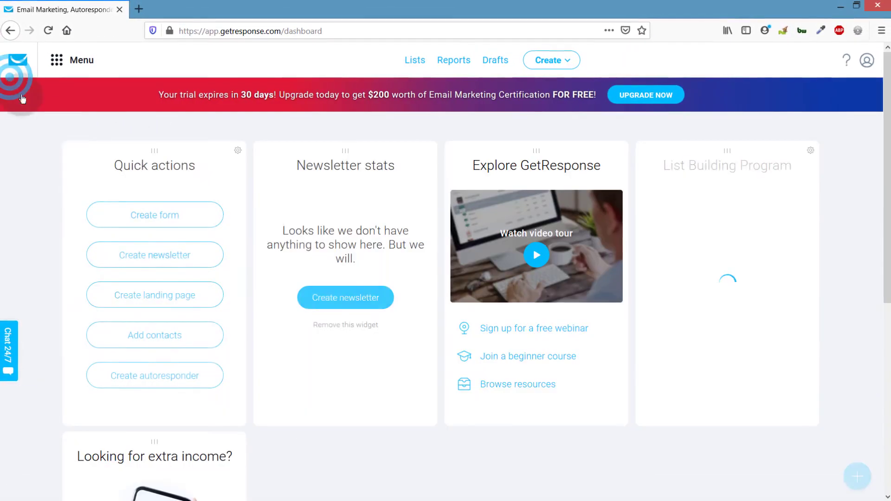